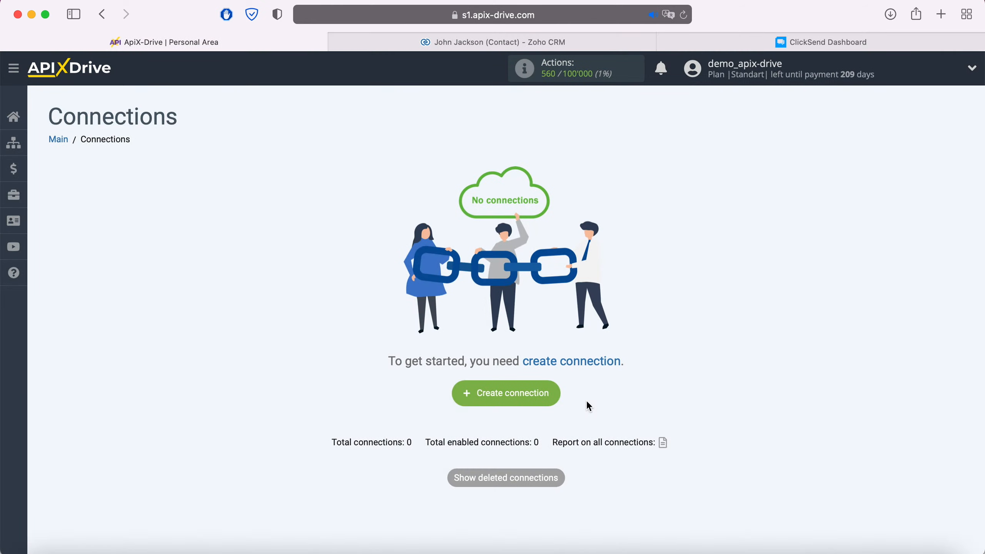
- Create a new connection and set Zoho CRM as the data source system
{"action": "left_click", "coordinate": [552, 395]}
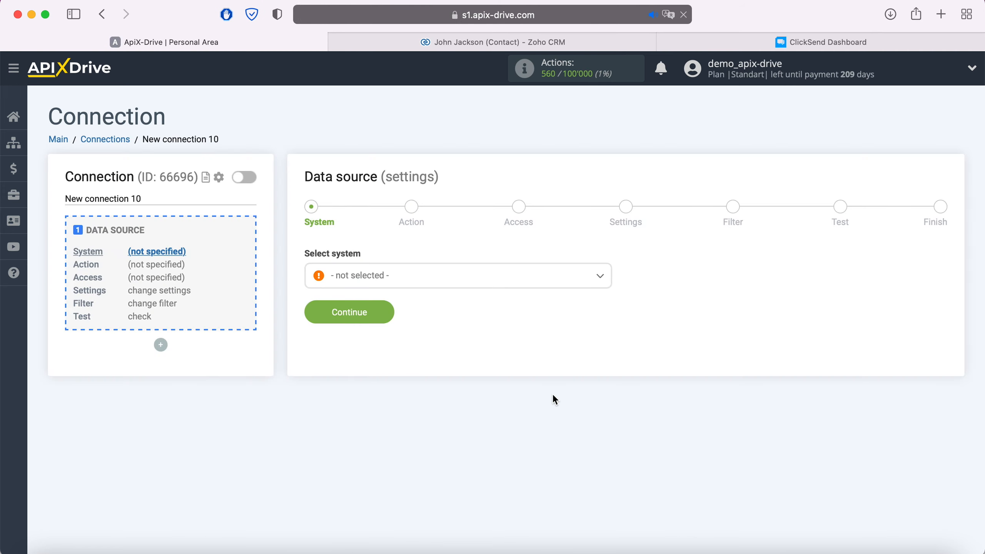
{"action": "left_click", "coordinate": [458, 273]}
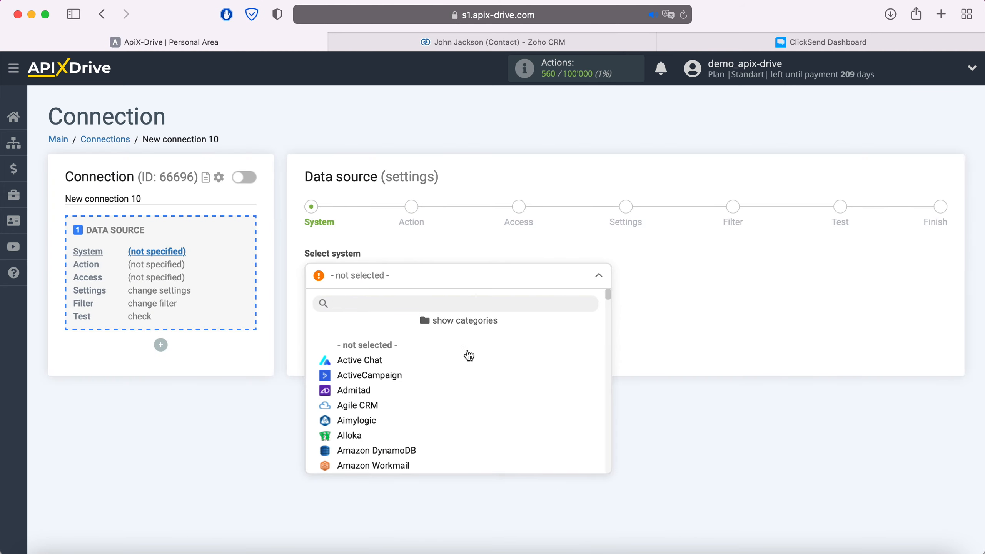
{"action": "scroll", "coordinate": [467, 355], "scroll_direction": "down", "scroll_amount": 3}
{"action": "scroll", "coordinate": [468, 355], "scroll_direction": "down", "scroll_amount": 15}
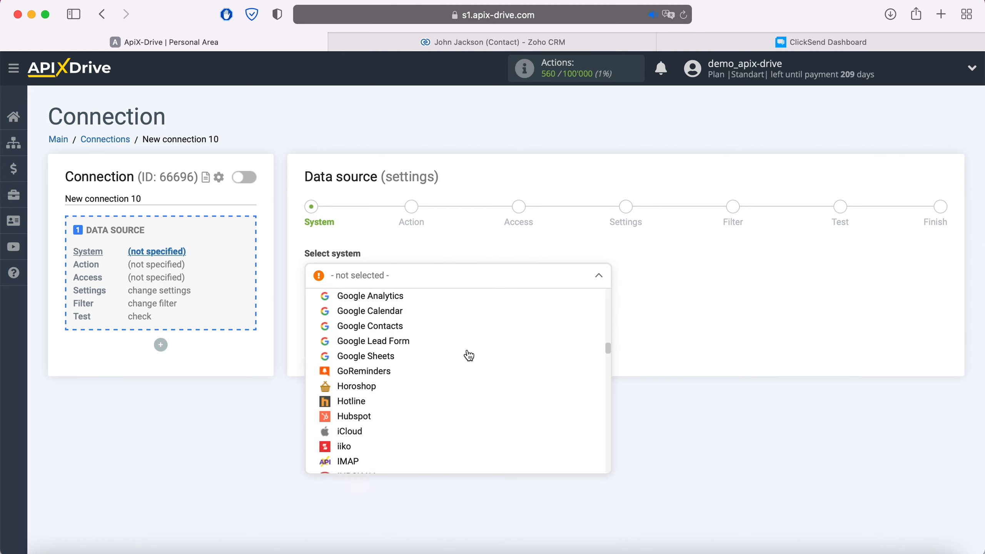
{"action": "scroll", "coordinate": [469, 355], "scroll_direction": "down", "scroll_amount": 15}
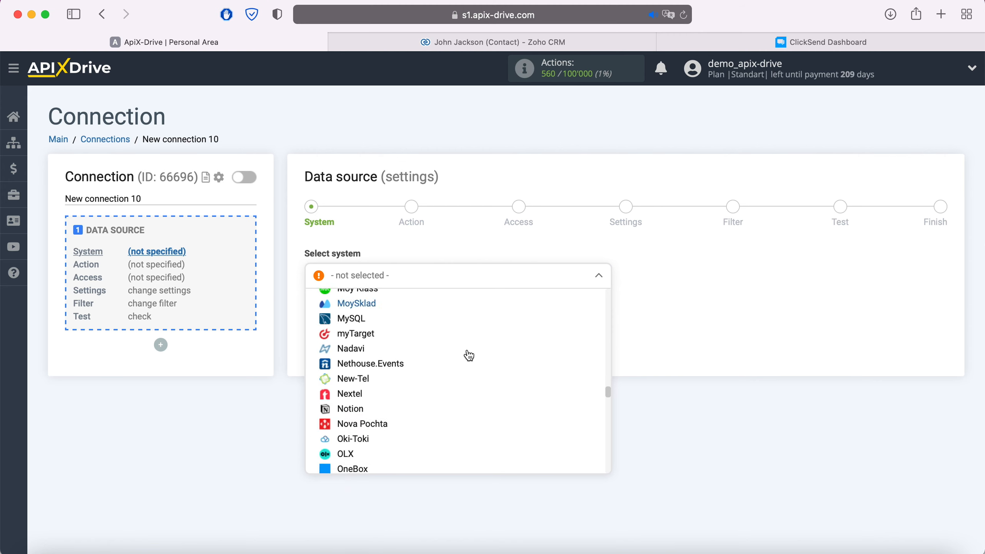
{"action": "scroll", "coordinate": [469, 355], "scroll_direction": "down", "scroll_amount": 15}
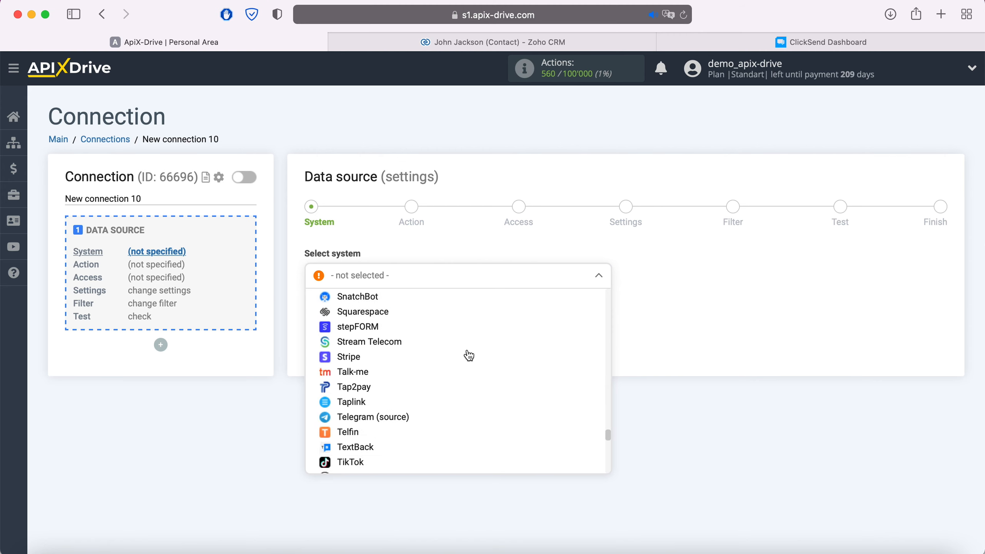
{"action": "scroll", "coordinate": [469, 355], "scroll_direction": "down", "scroll_amount": 10}
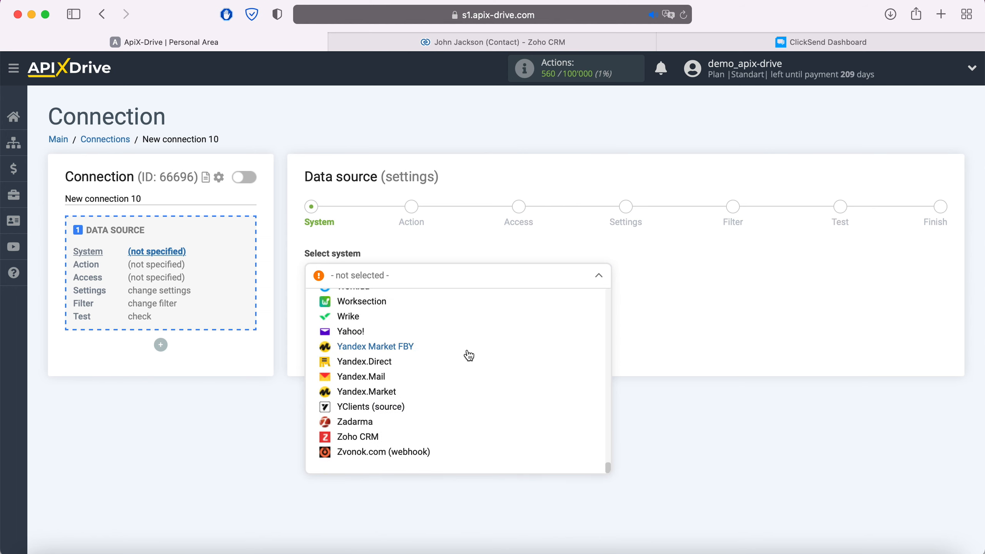
{"action": "left_click", "coordinate": [367, 439]}
{"action": "left_click", "coordinate": [385, 313]}
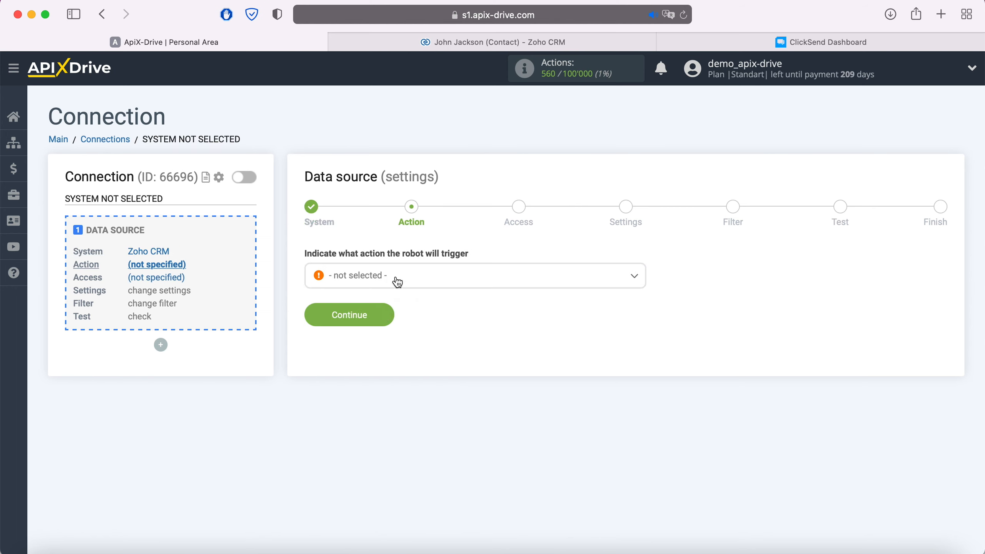
- Set the data source's action to Get Contacts (new) and continue to the access stage
{"action": "left_click", "coordinate": [395, 276]}
{"action": "left_click", "coordinate": [403, 344]}
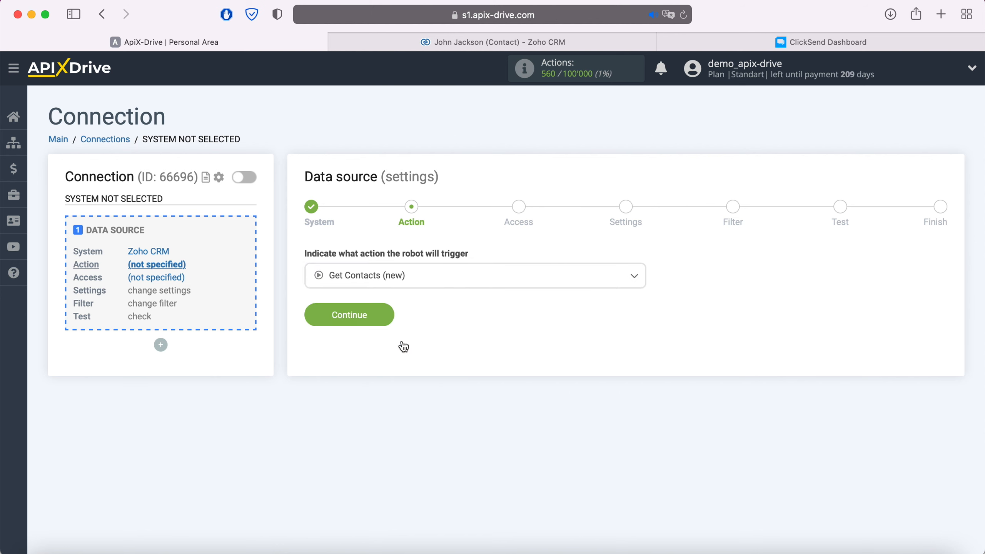
{"action": "left_click", "coordinate": [385, 315]}
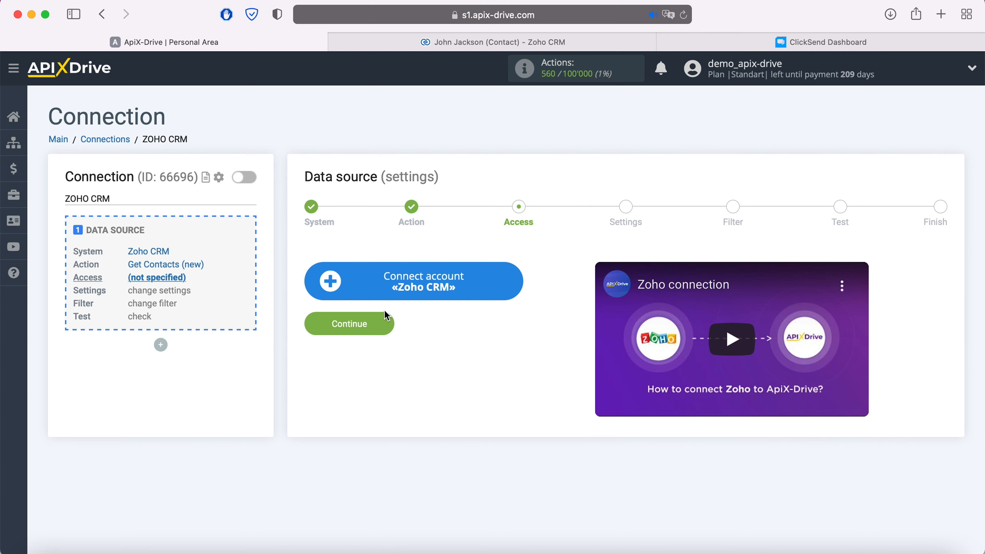
- Connect a Zoho CRM account by signing in with its e-mail address and account password, and accept ApiX Drive's access request
{"action": "left_click", "coordinate": [512, 283]}
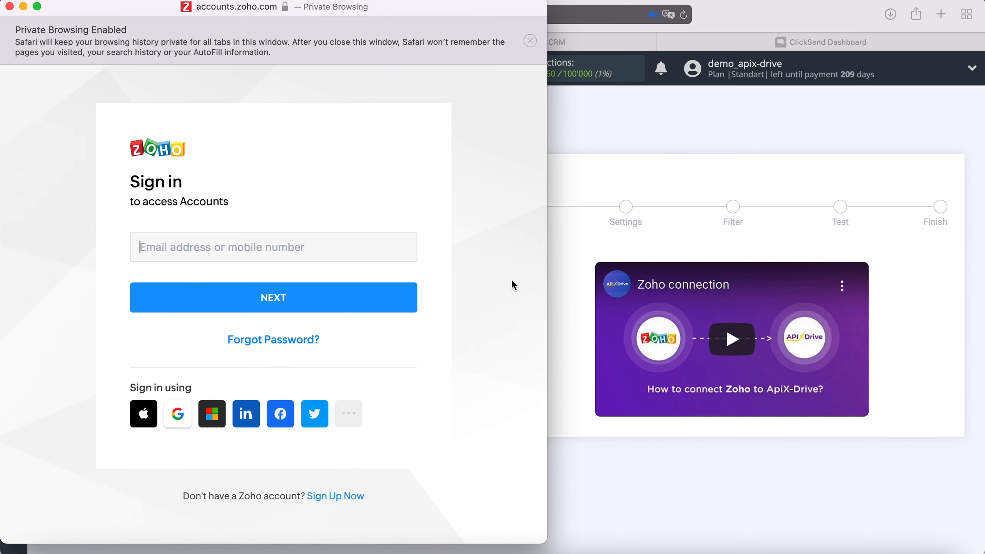
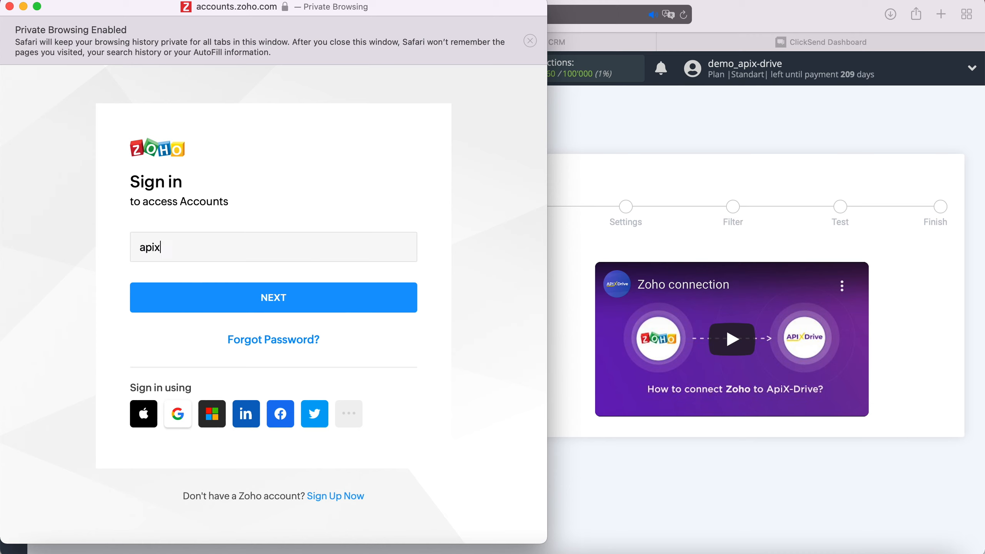
{"action": "left_click", "coordinate": [371, 309]}
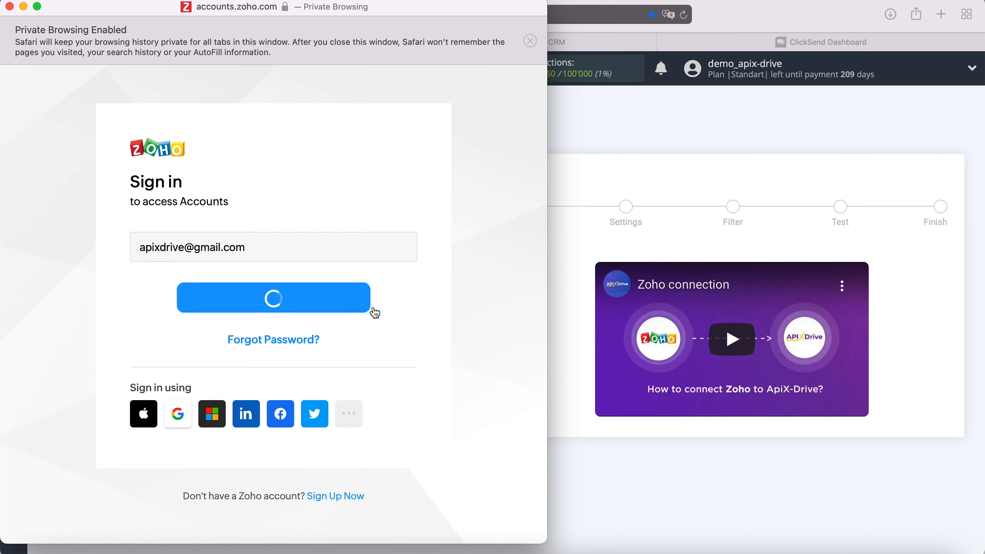
{"action": "type", "text": "••••••••••••"}
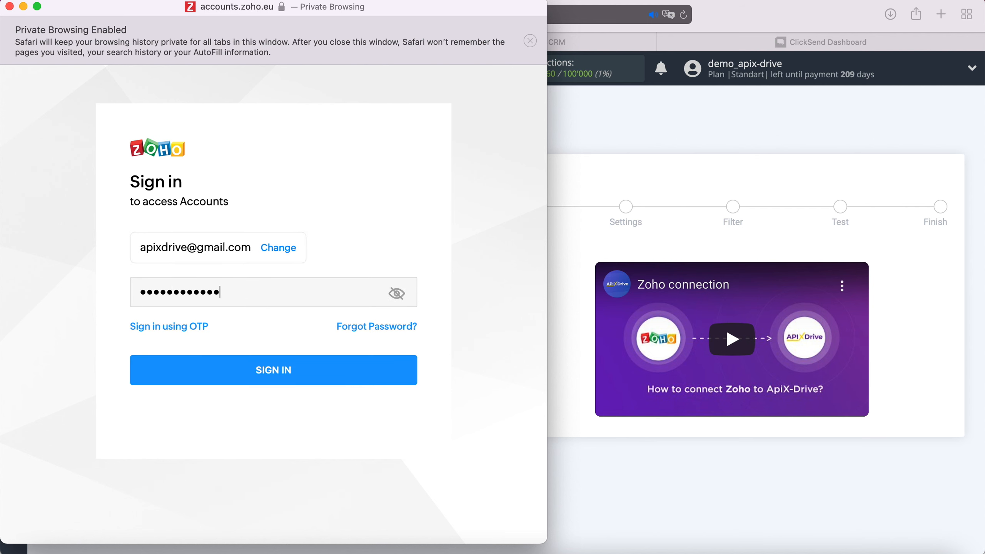
{"action": "left_click", "coordinate": [321, 369]}
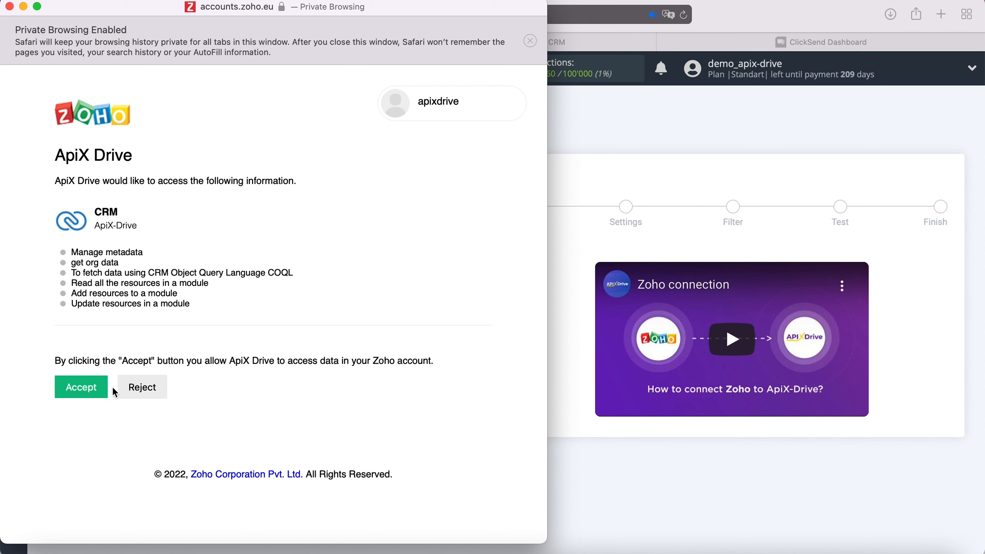
{"action": "left_click", "coordinate": [92, 386]}
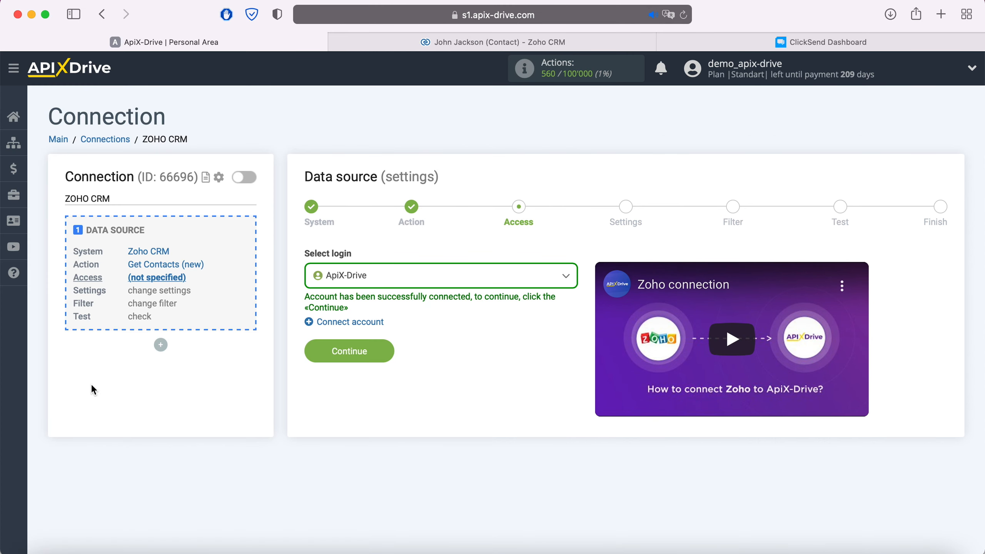
- Choose the connected ApiX-Drive account as the data source's login and continue
{"action": "left_click", "coordinate": [451, 273]}
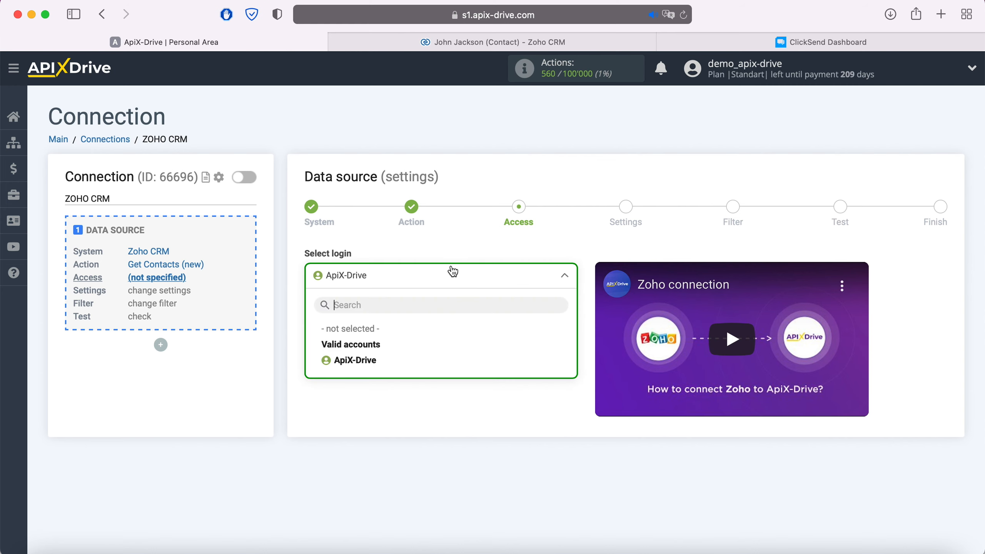
{"action": "left_click", "coordinate": [380, 358]}
{"action": "left_click", "coordinate": [384, 353]}
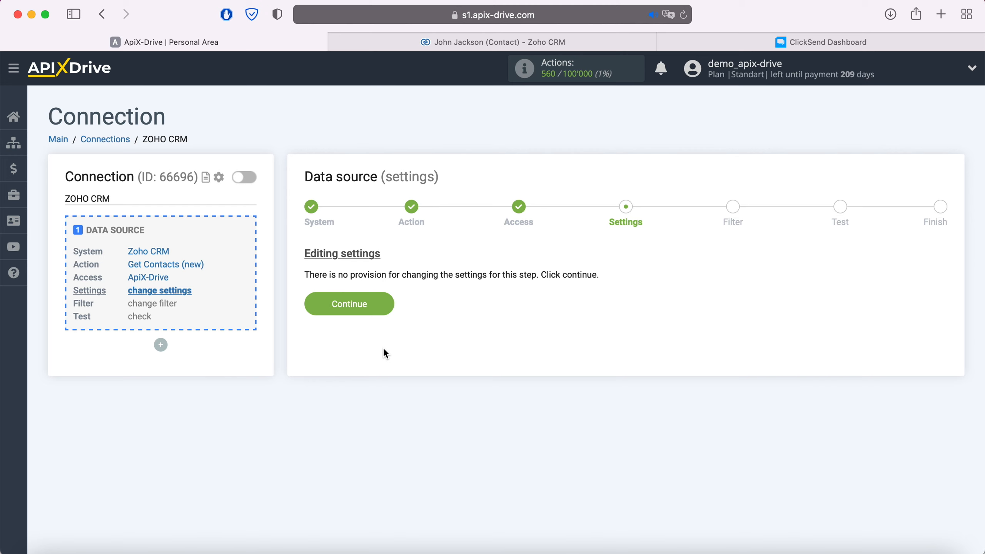
- Continue through the source settings and filter without adding conditions, review the Zoho CRM test data and finish the data source
{"action": "left_click", "coordinate": [387, 306]}
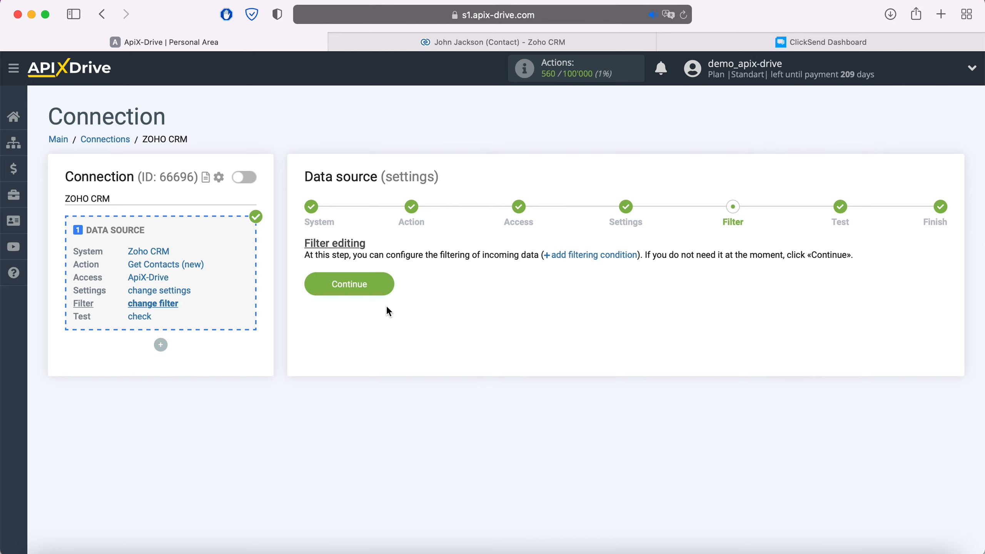
{"action": "left_click", "coordinate": [386, 287]}
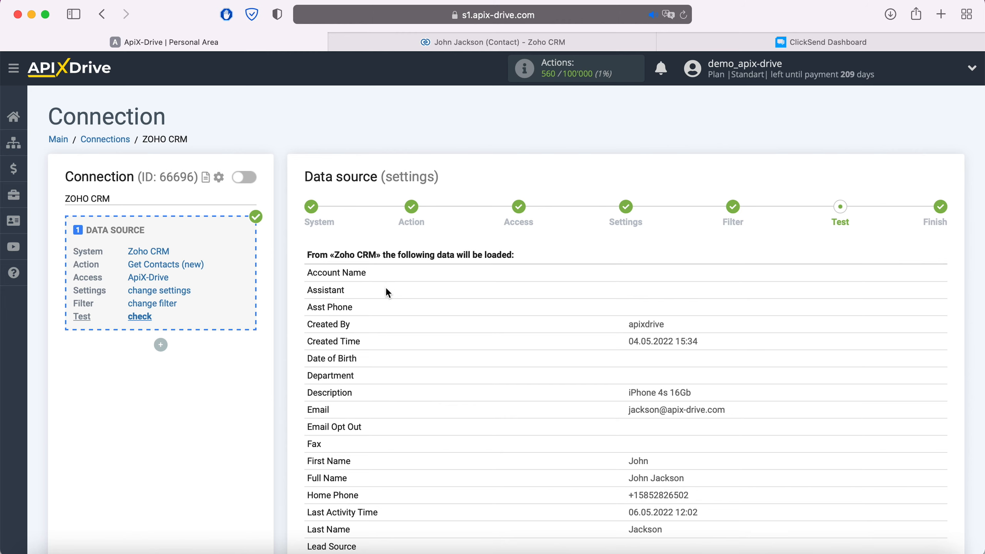
{"action": "scroll", "coordinate": [387, 287], "scroll_direction": "down", "scroll_amount": 10}
{"action": "scroll", "coordinate": [386, 286], "scroll_direction": "down", "scroll_amount": 3}
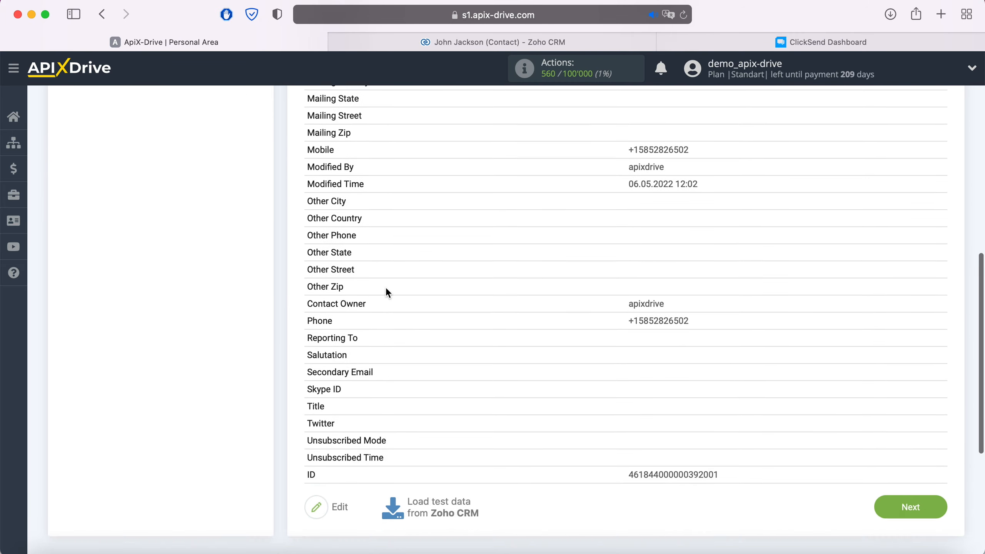
{"action": "left_click", "coordinate": [930, 498]}
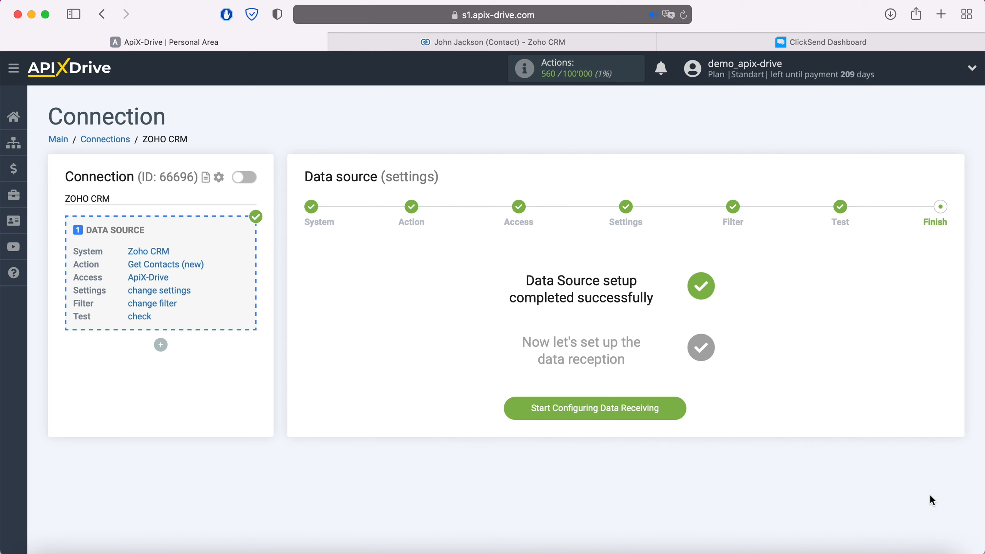
- Start configuring data receiving and set ClickSend as the data destination system
{"action": "left_click", "coordinate": [675, 407]}
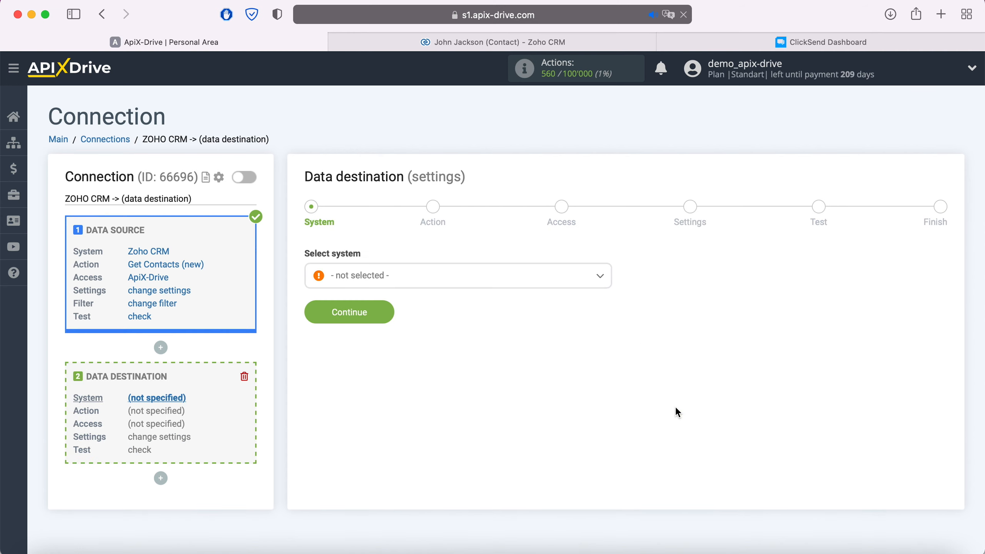
{"action": "left_click", "coordinate": [482, 287]}
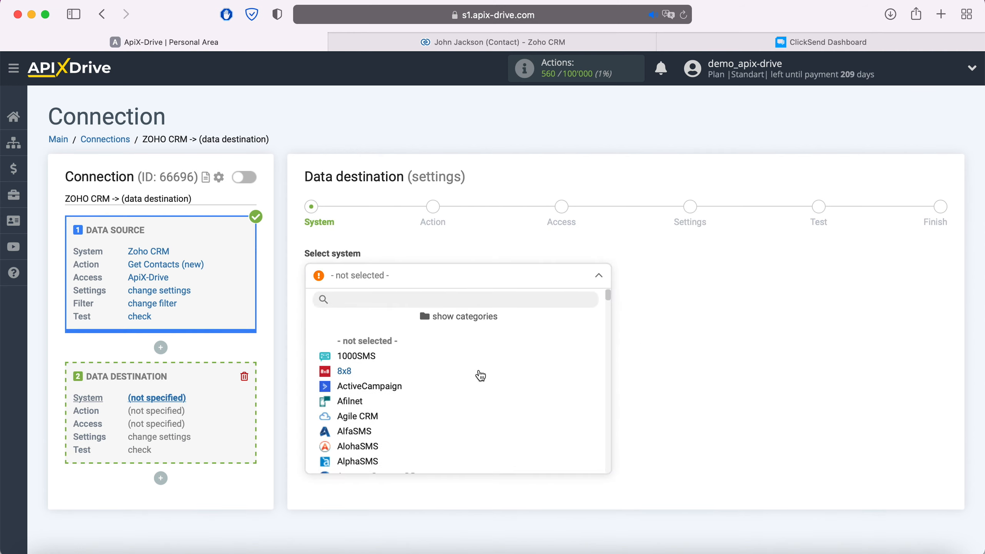
{"action": "scroll", "coordinate": [480, 376], "scroll_direction": "down", "scroll_amount": 12}
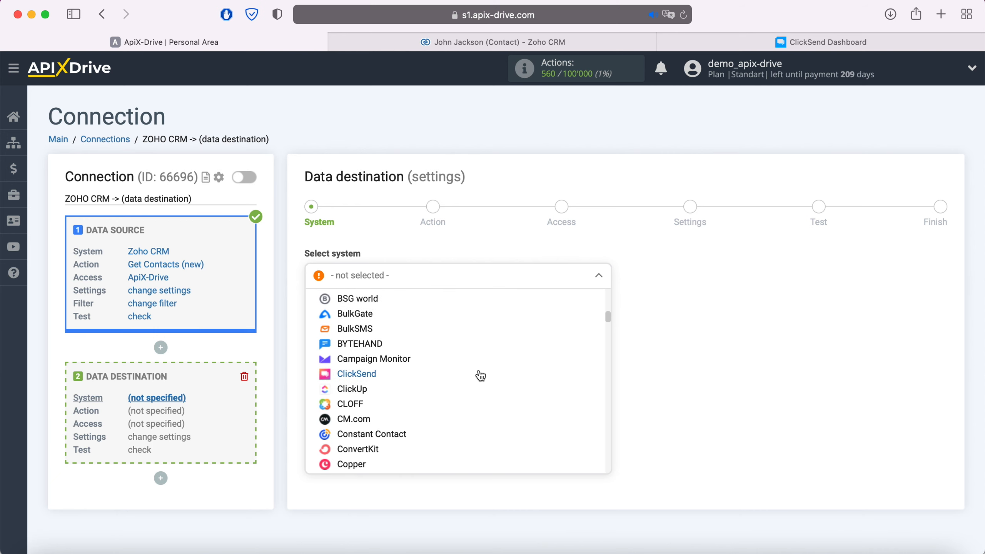
{"action": "left_click", "coordinate": [373, 375]}
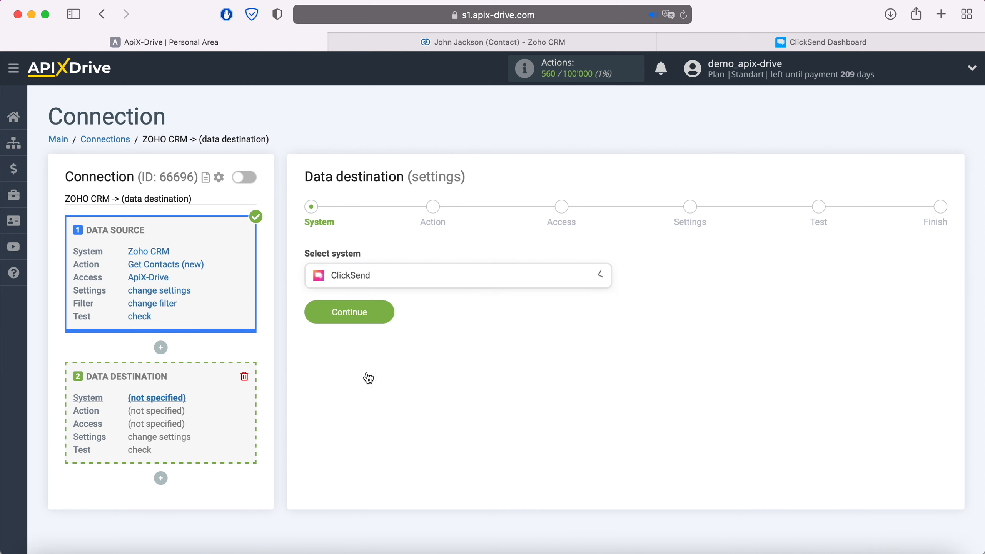
{"action": "left_click", "coordinate": [385, 316]}
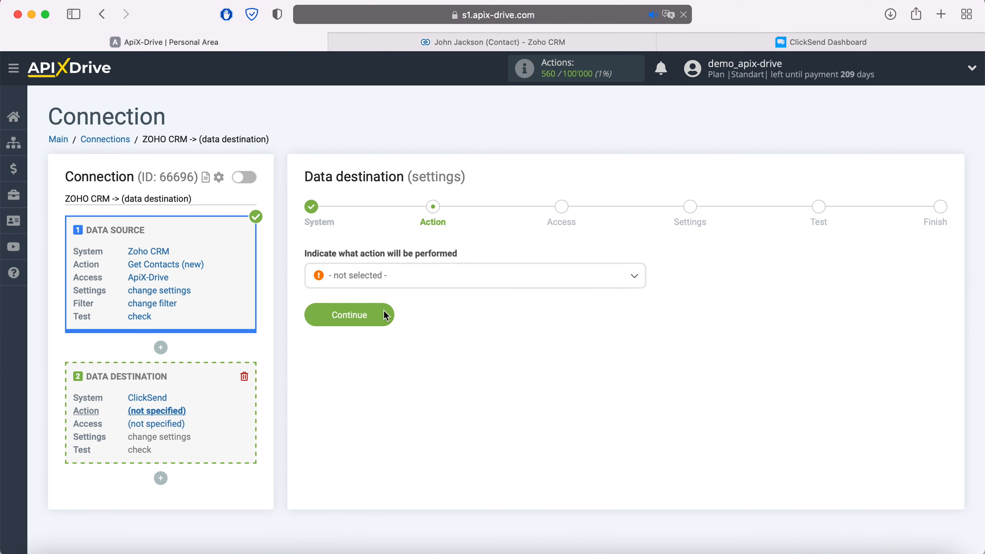
- Set the data destination's action to Add Contacts and continue to the access stage
{"action": "left_click", "coordinate": [403, 281]}
{"action": "left_click", "coordinate": [387, 344]}
{"action": "left_click", "coordinate": [389, 315]}
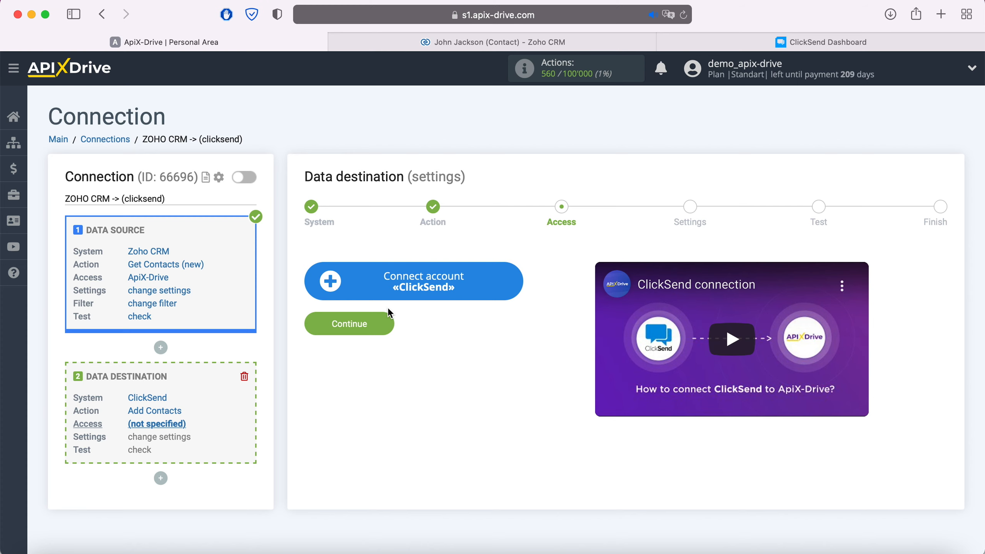
- Connect a ClickSend account by pasting its login e-mail and password in the integration setup and saving it
{"action": "left_click", "coordinate": [515, 285]}
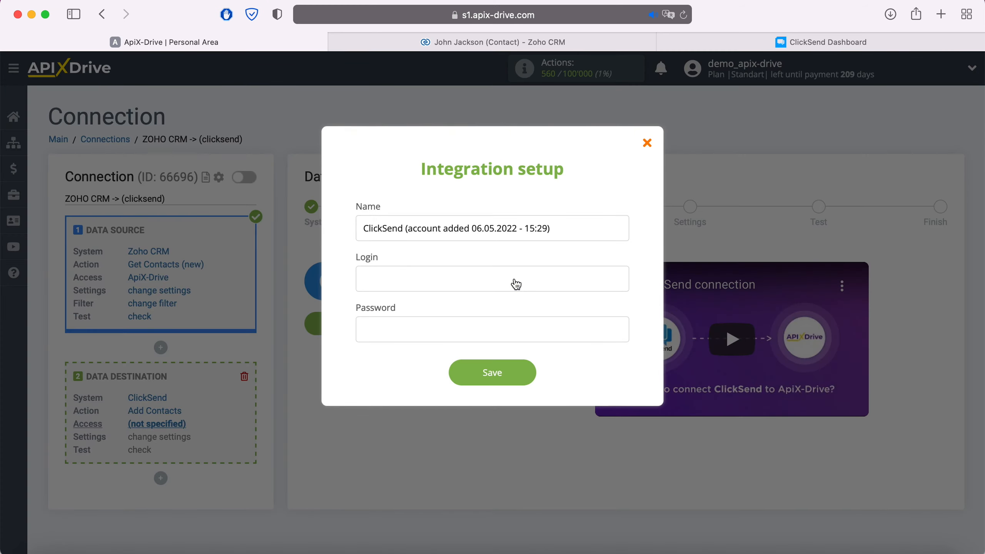
{"action": "right_click", "coordinate": [432, 277]}
{"action": "left_click", "coordinate": [457, 317]}
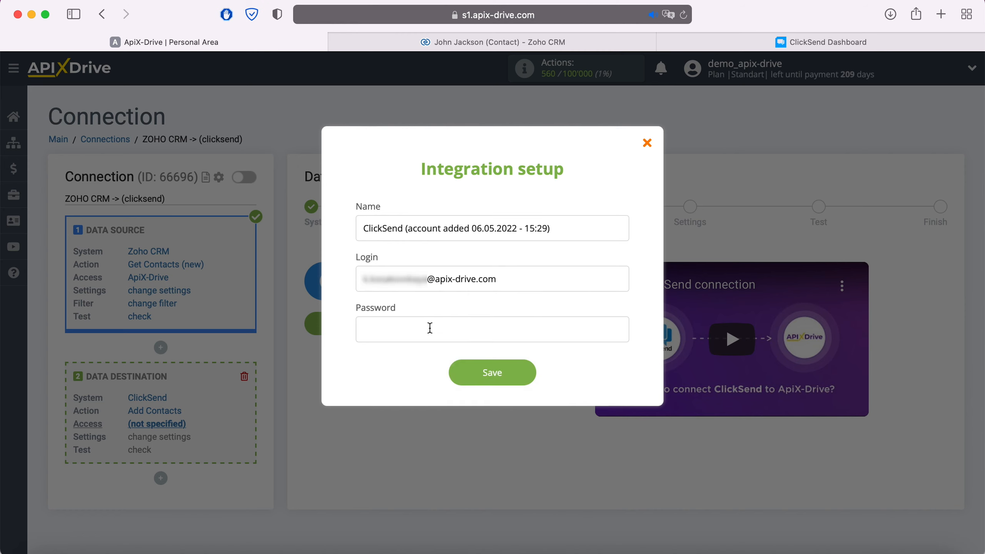
{"action": "right_click", "coordinate": [429, 328]}
{"action": "left_click", "coordinate": [452, 364]}
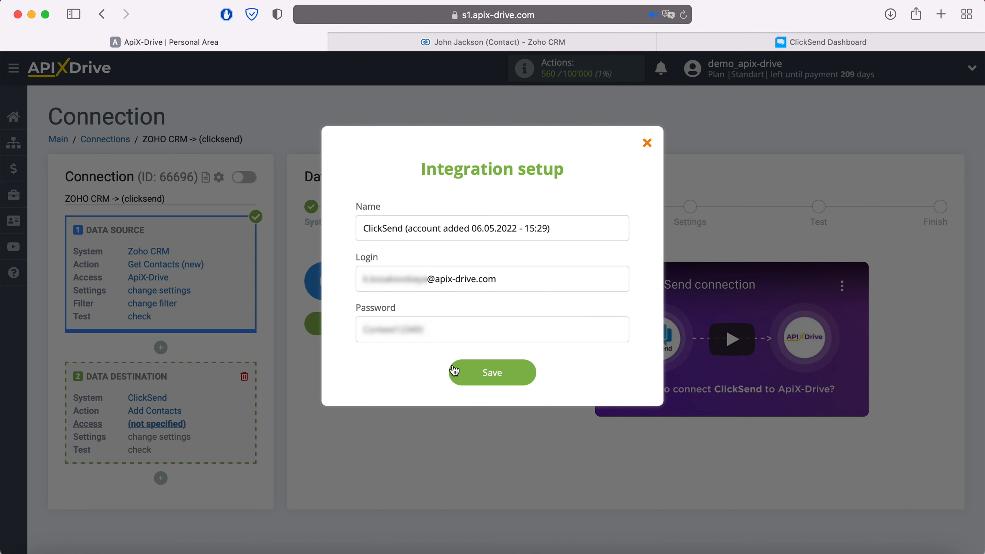
{"action": "left_click", "coordinate": [528, 372]}
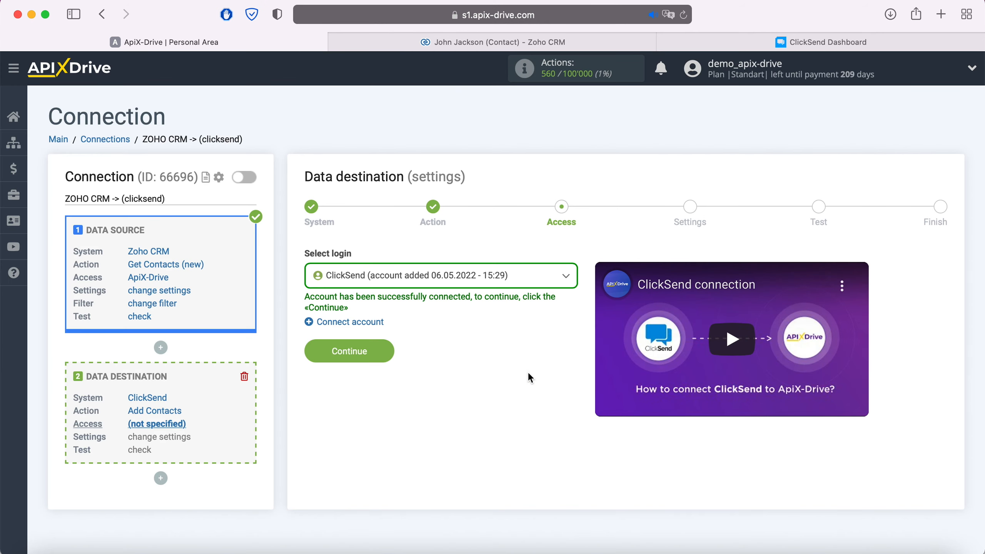
- Use the newly connected ClickSend account as the destination login and choose New Leads as its contact list
{"action": "left_click", "coordinate": [508, 280]}
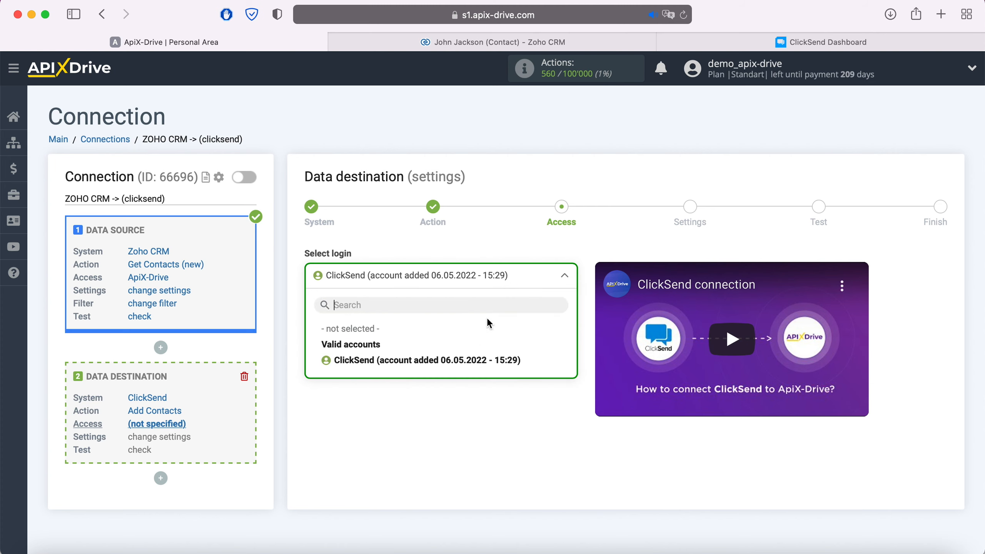
{"action": "left_click", "coordinate": [481, 360]}
{"action": "left_click", "coordinate": [386, 347]}
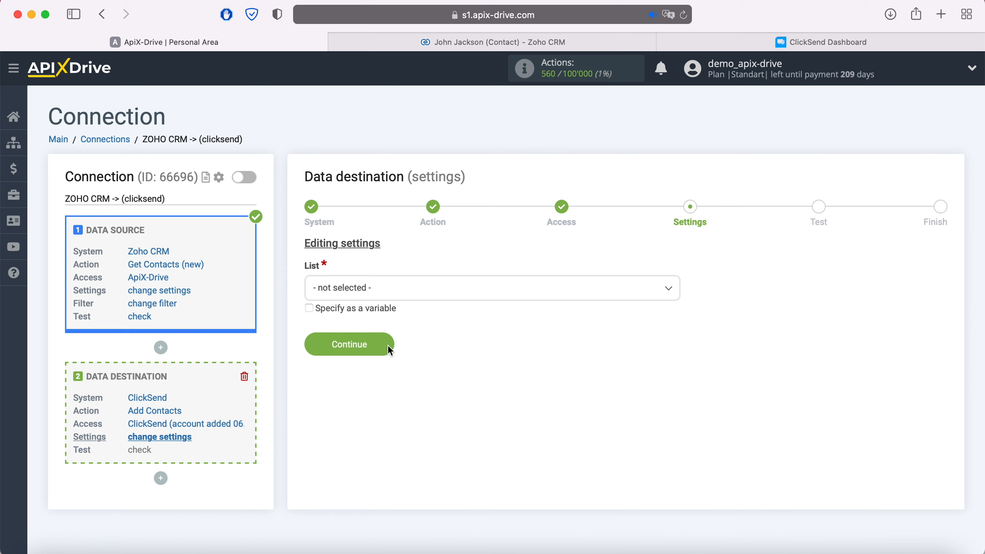
{"action": "left_click", "coordinate": [400, 293]}
{"action": "left_click", "coordinate": [361, 389]}
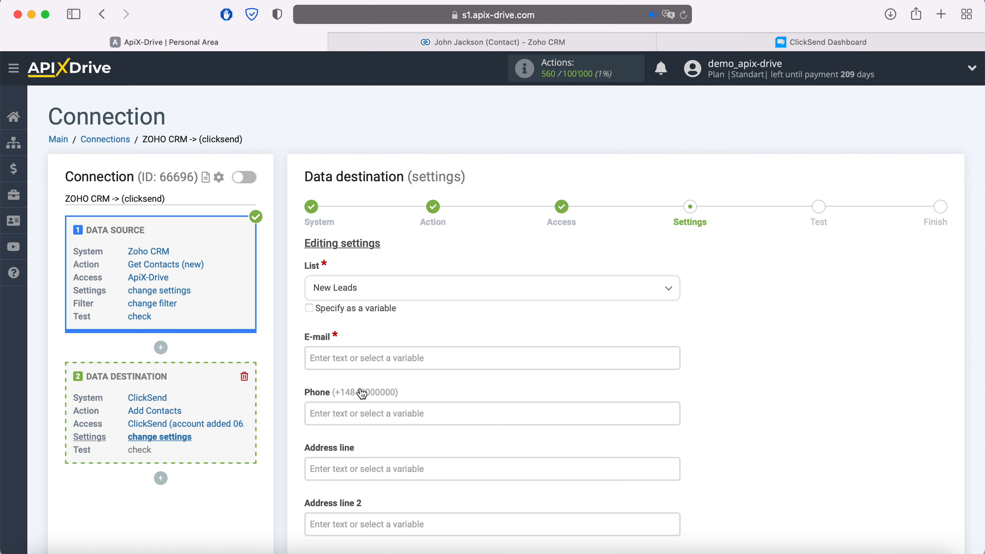
- Map the destination's E-mail field to the Email variable from the Zoho CRM data source
{"action": "left_click", "coordinate": [349, 357]}
{"action": "scroll", "coordinate": [462, 328], "scroll_direction": "down", "scroll_amount": 5}
{"action": "scroll", "coordinate": [525, 326], "scroll_direction": "down", "scroll_amount": 1}
{"action": "scroll", "coordinate": [526, 329], "scroll_direction": "down", "scroll_amount": 5}
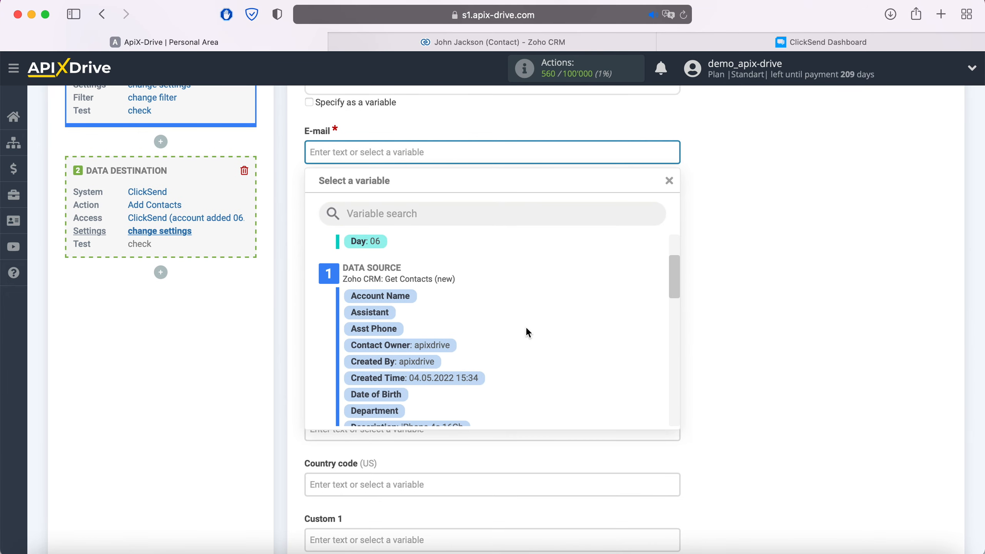
{"action": "left_click", "coordinate": [469, 370]}
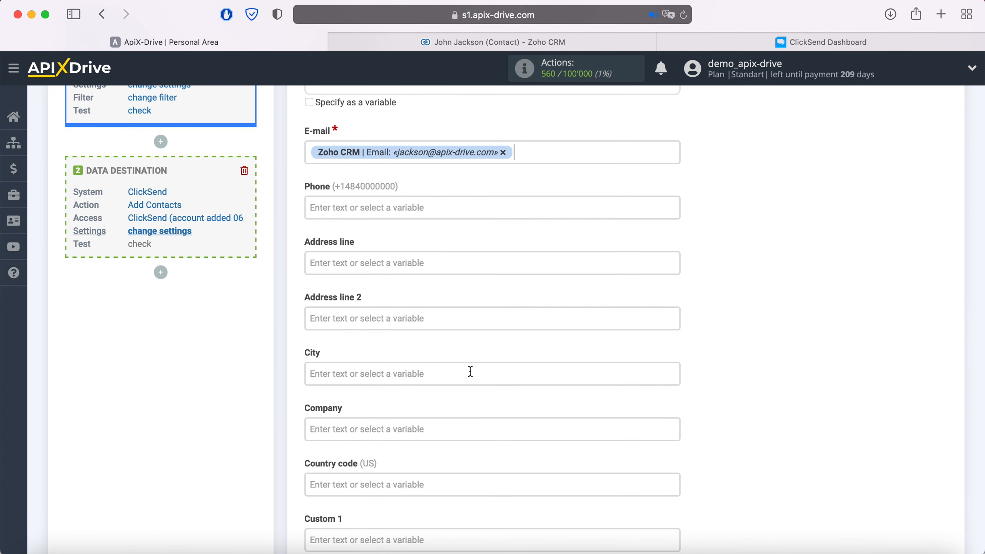
- Map the destination's Phone field to the contact's phone number variable from Zoho CRM
{"action": "left_click", "coordinate": [396, 211]}
{"action": "scroll", "coordinate": [531, 318], "scroll_direction": "down", "scroll_amount": 6}
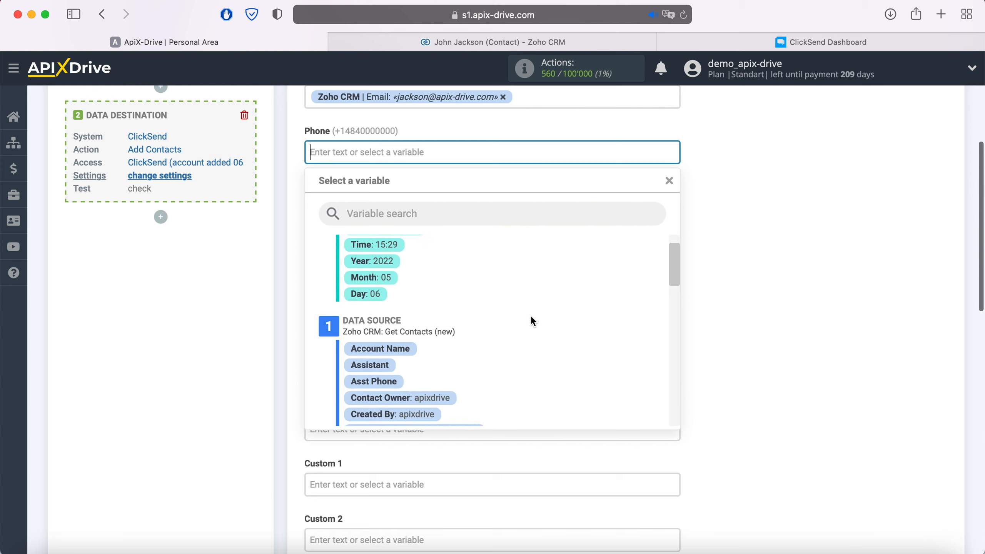
{"action": "scroll", "coordinate": [530, 316], "scroll_direction": "down", "scroll_amount": 4}
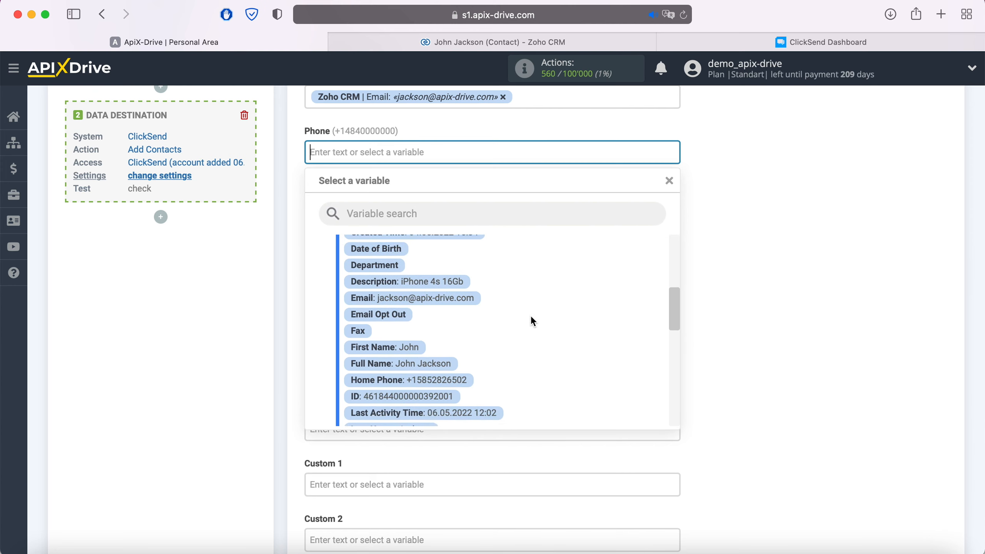
{"action": "left_click", "coordinate": [466, 359]}
- Map the destination's Fax field to the Home Phone variable from Zoho CRM
{"action": "scroll", "coordinate": [465, 358], "scroll_direction": "down", "scroll_amount": 5}
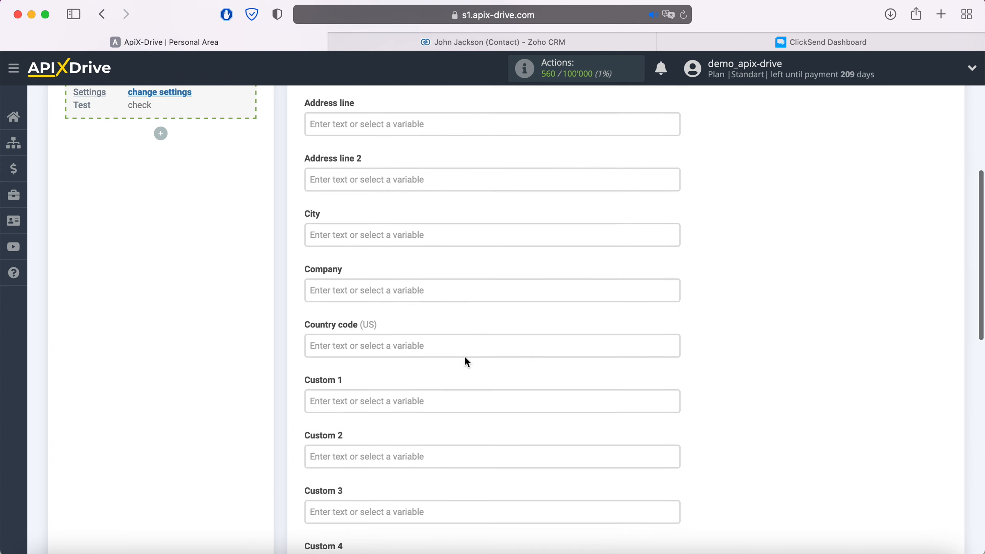
{"action": "scroll", "coordinate": [464, 357], "scroll_direction": "down", "scroll_amount": 5}
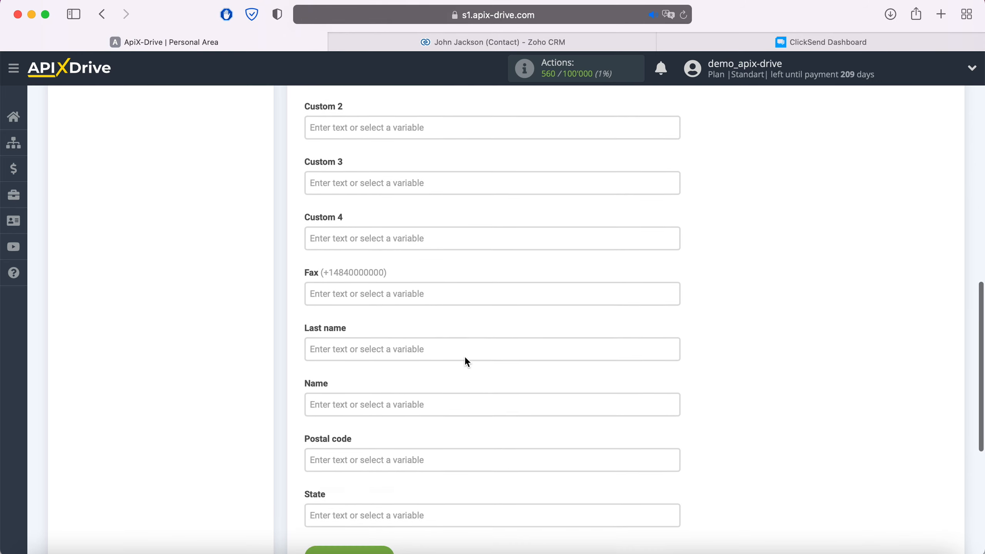
{"action": "left_click", "coordinate": [378, 281]}
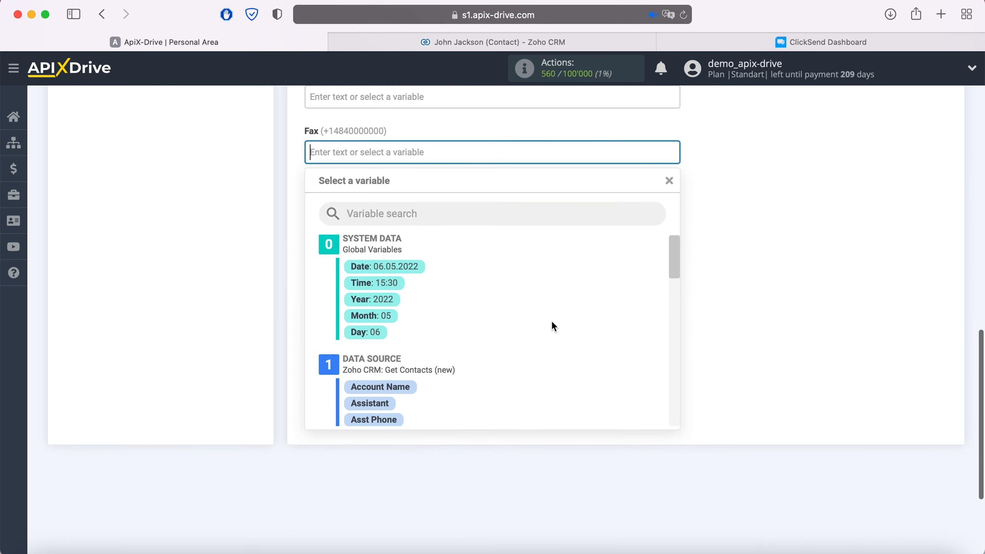
{"action": "scroll", "coordinate": [553, 324], "scroll_direction": "down", "scroll_amount": 5}
{"action": "scroll", "coordinate": [550, 325], "scroll_direction": "down", "scroll_amount": 3}
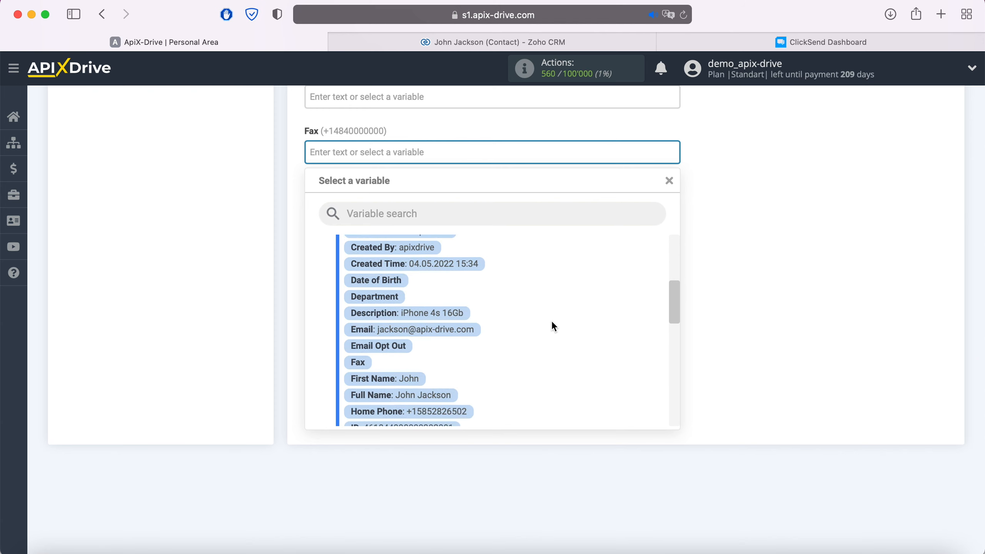
{"action": "left_click", "coordinate": [462, 354]}
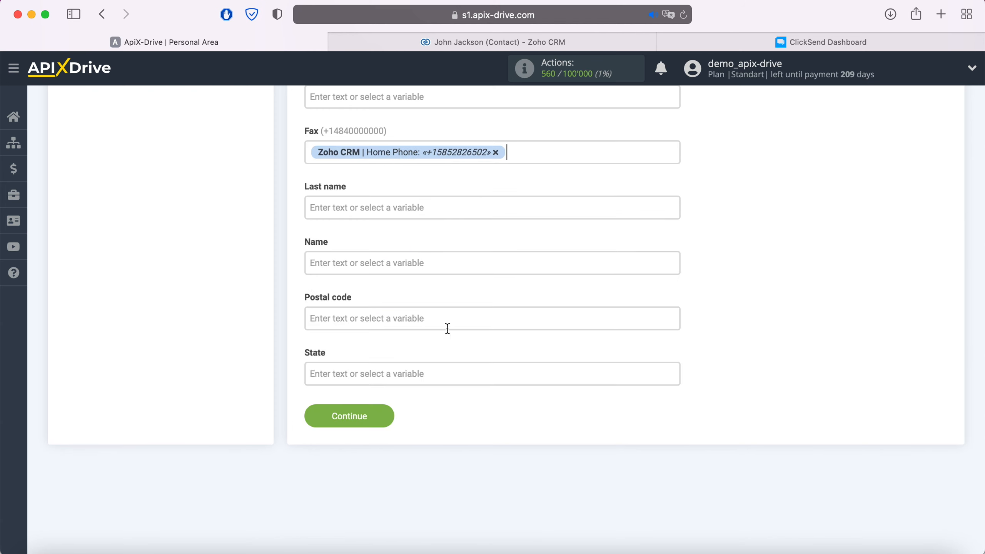
- Map the destination's Last name field to the Last Name variable from Zoho CRM
{"action": "left_click", "coordinate": [408, 207]}
{"action": "scroll", "coordinate": [538, 299], "scroll_direction": "down", "scroll_amount": 3}
{"action": "scroll", "coordinate": [537, 296], "scroll_direction": "down", "scroll_amount": 5}
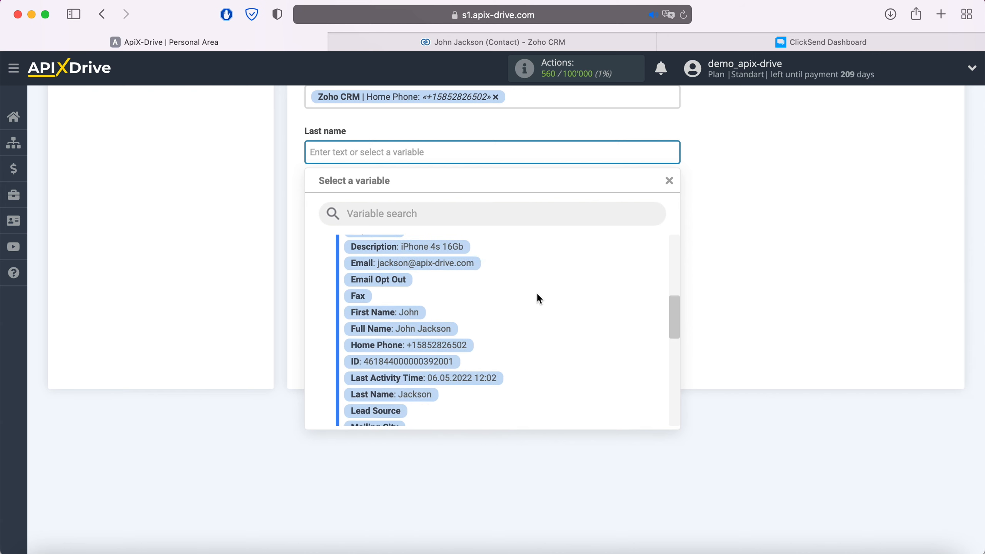
{"action": "left_click", "coordinate": [426, 397]}
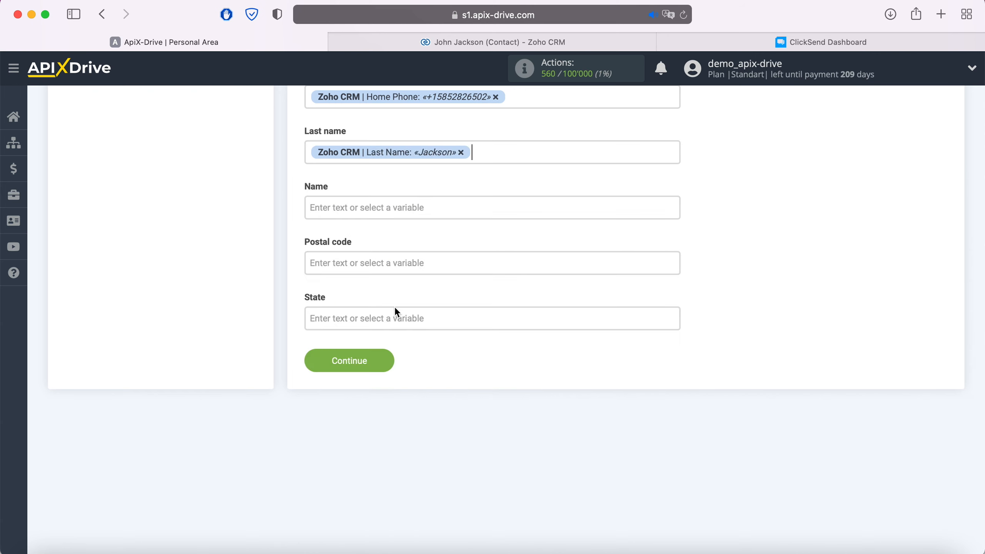
- Map the destination's Name field to the First Name variable from Zoho CRM
{"action": "left_click", "coordinate": [378, 209]}
{"action": "scroll", "coordinate": [535, 315], "scroll_direction": "down", "scroll_amount": 3}
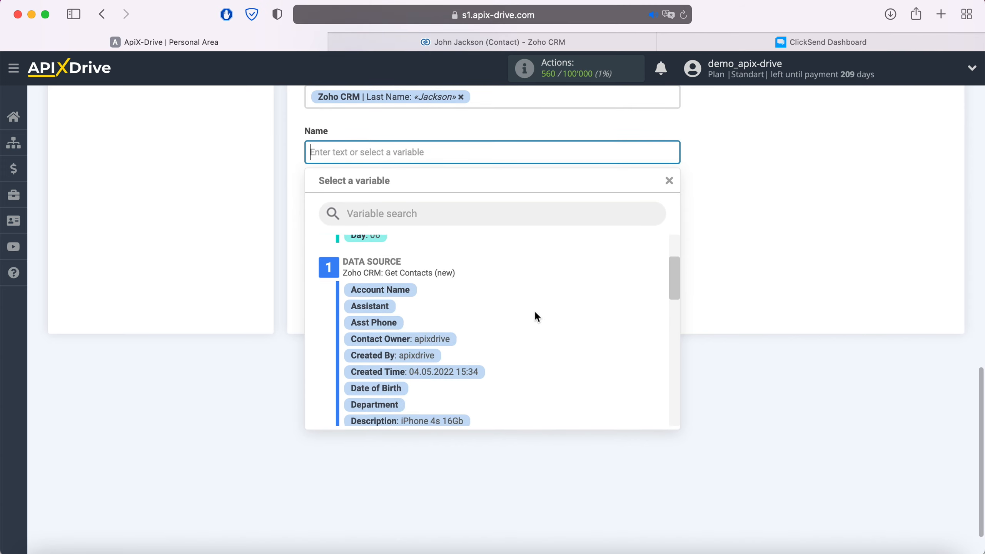
{"action": "scroll", "coordinate": [535, 315], "scroll_direction": "down", "scroll_amount": 4}
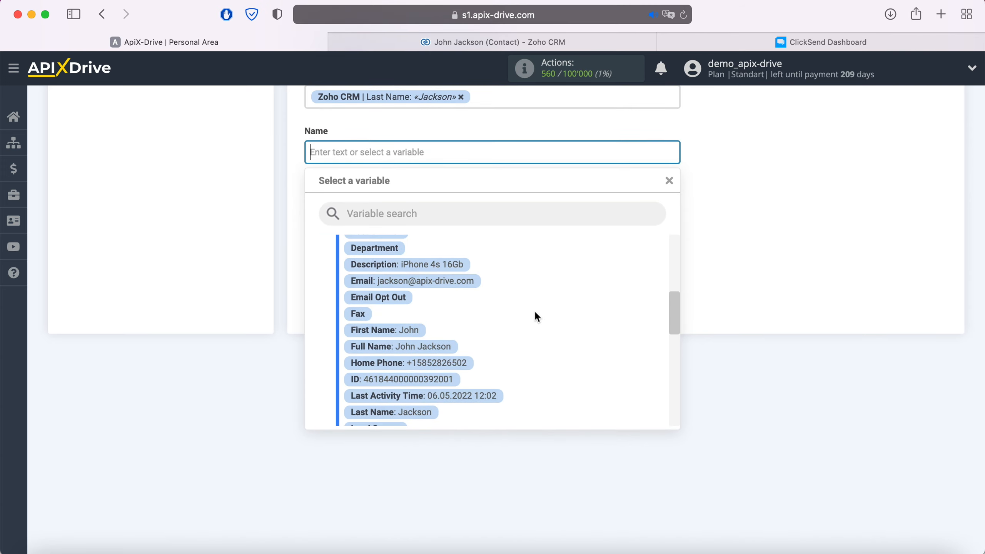
{"action": "left_click", "coordinate": [416, 332]}
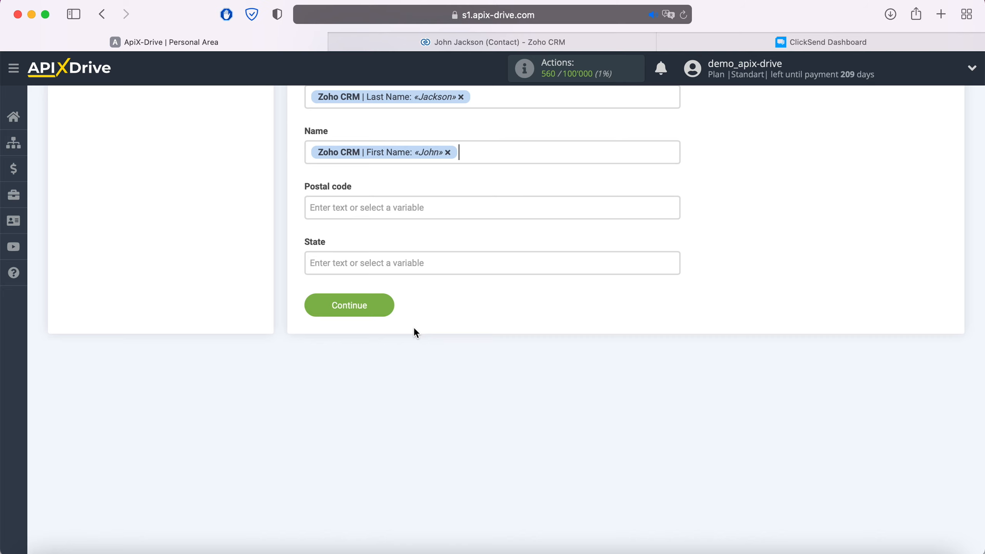
- Continue from the field settings to the test stage and send the test data to ClickSend
{"action": "left_click", "coordinate": [383, 302]}
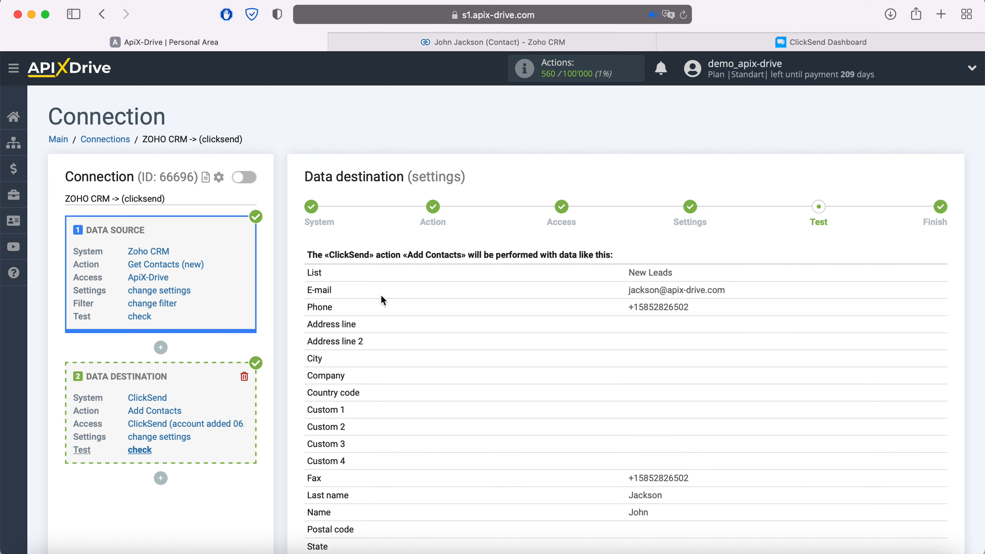
{"action": "scroll", "coordinate": [383, 299], "scroll_direction": "down", "scroll_amount": 5}
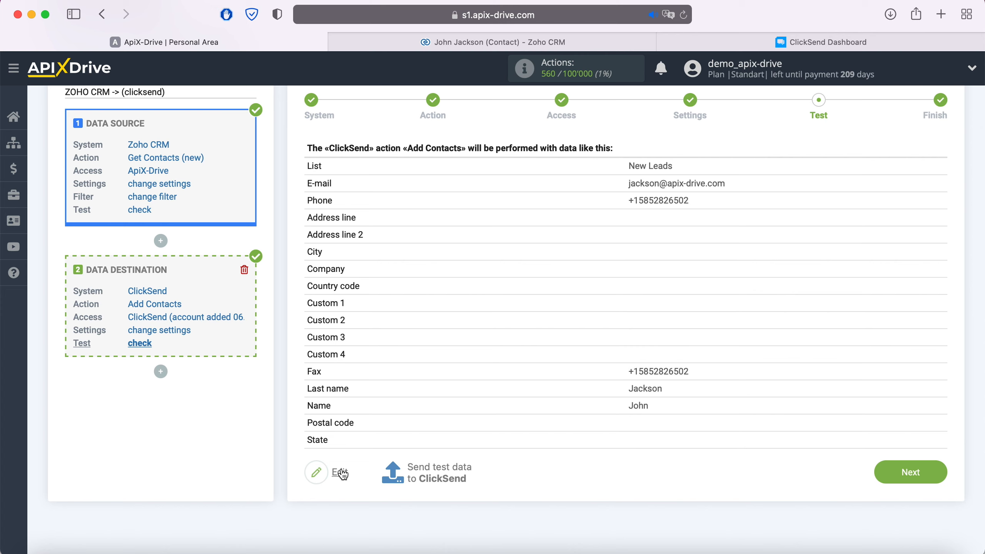
{"action": "left_click", "coordinate": [430, 472]}
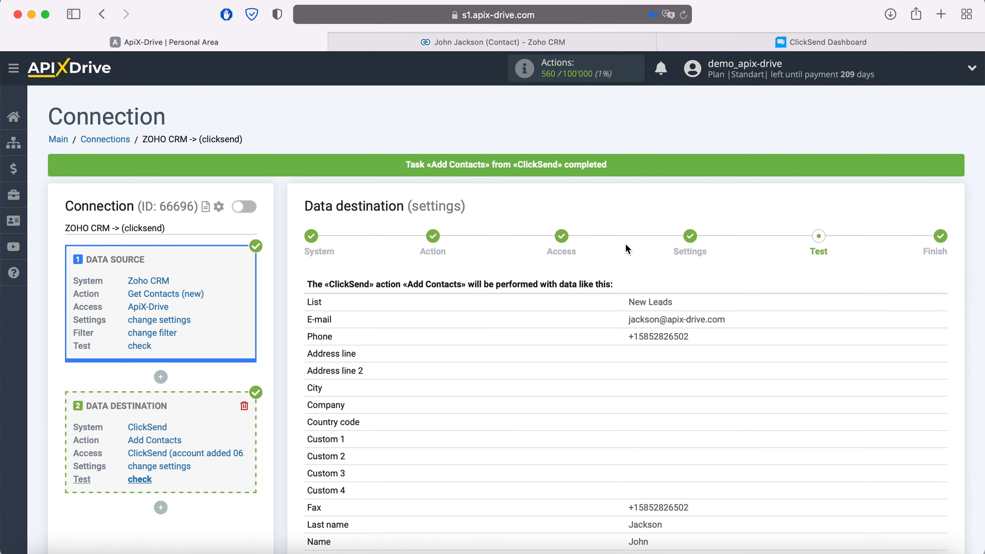
- Switch to the ClickSend dashboard and open the test contact's details in the New Leads contact list
{"action": "left_click", "coordinate": [782, 45]}
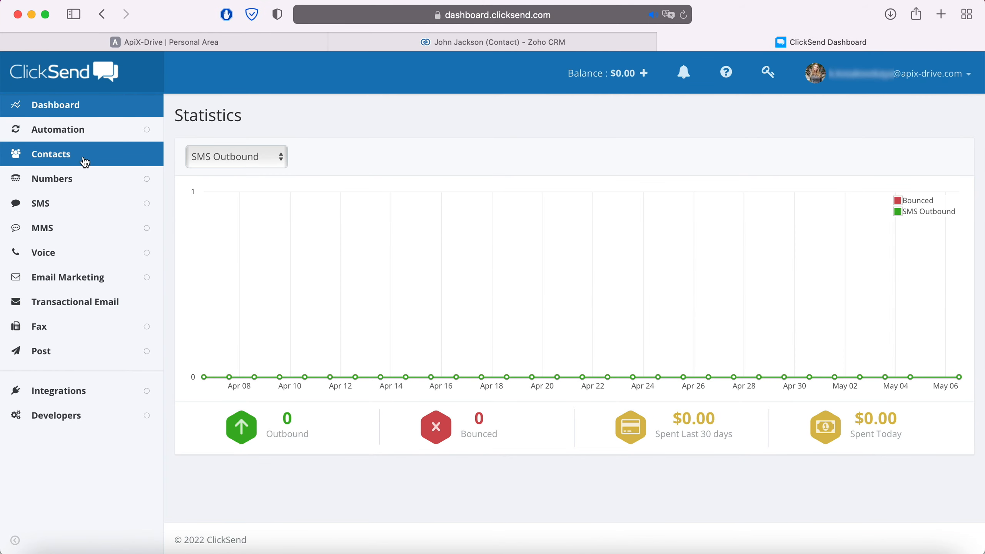
{"action": "left_click", "coordinate": [71, 155]}
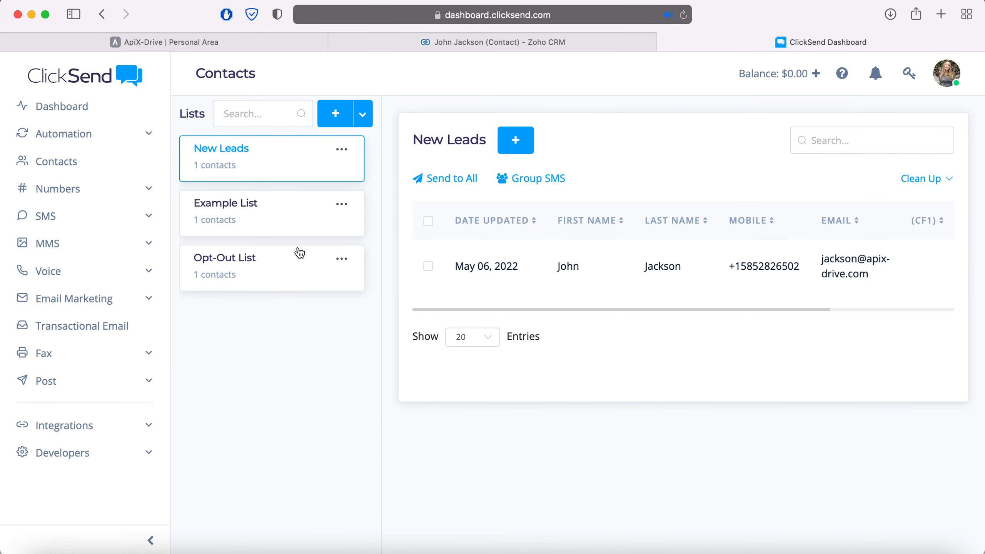
{"action": "left_click", "coordinate": [491, 262]}
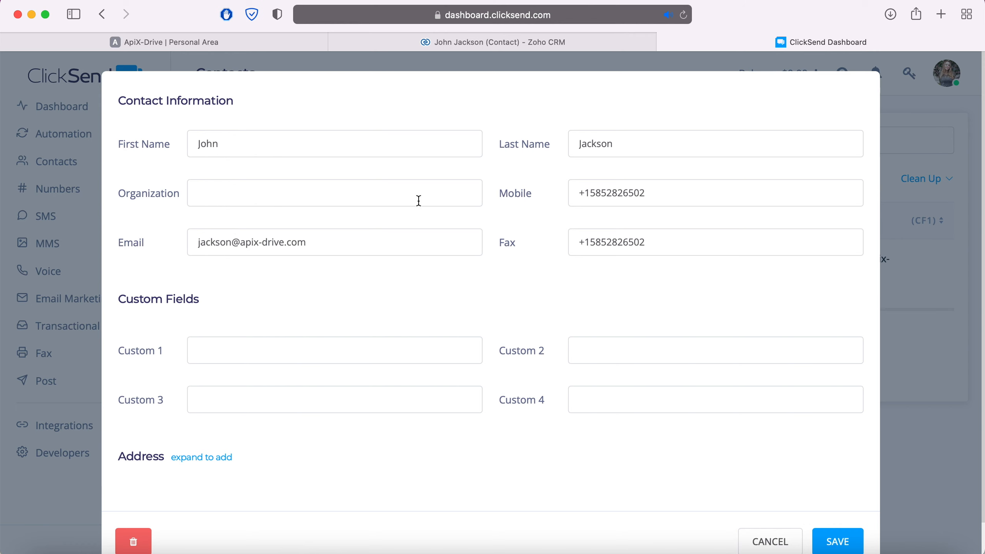
- Switch back to ApiX-Drive, finish the data destination setup and enable auto-update for the connection
{"action": "left_click", "coordinate": [269, 44]}
{"action": "scroll", "coordinate": [881, 378], "scroll_direction": "down", "scroll_amount": 5}
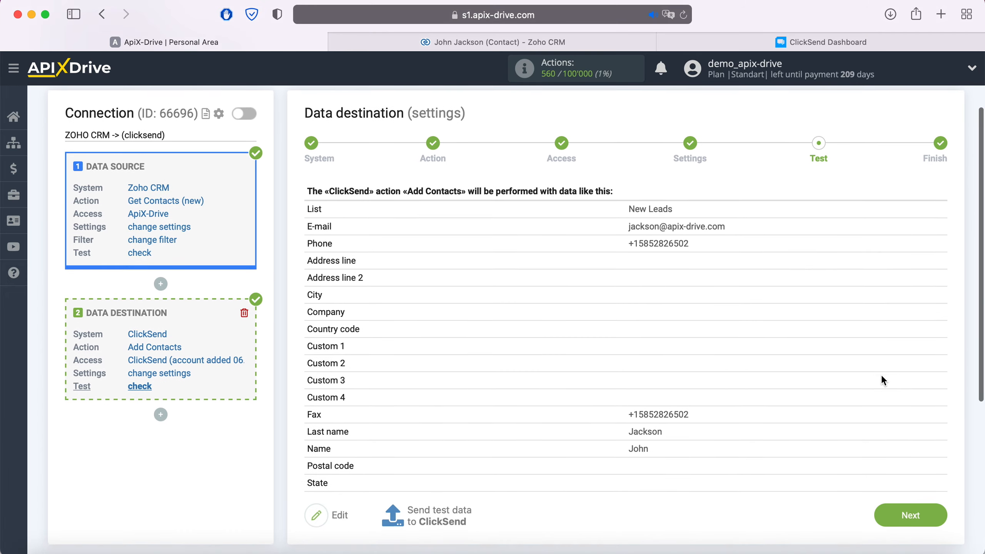
{"action": "left_click", "coordinate": [926, 511]}
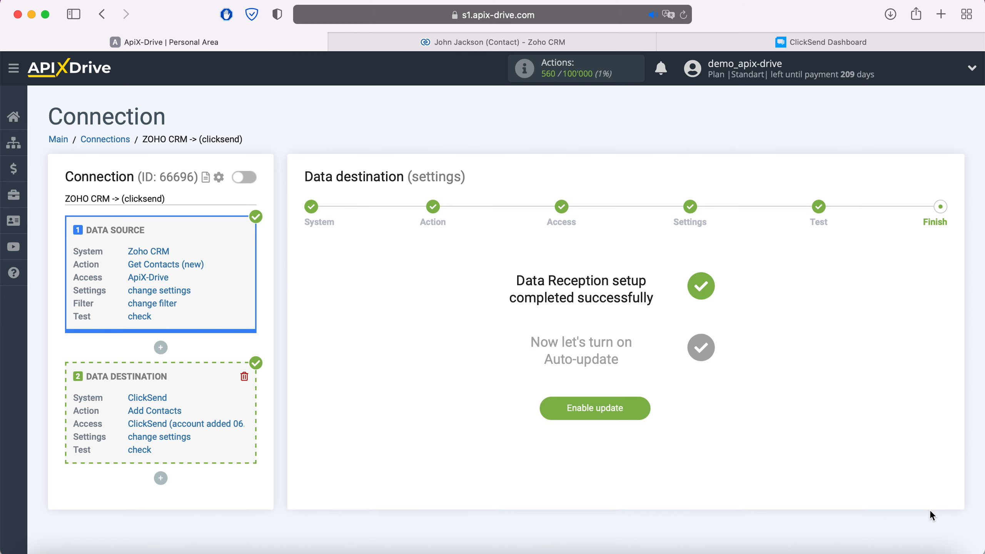
{"action": "left_click", "coordinate": [643, 407]}
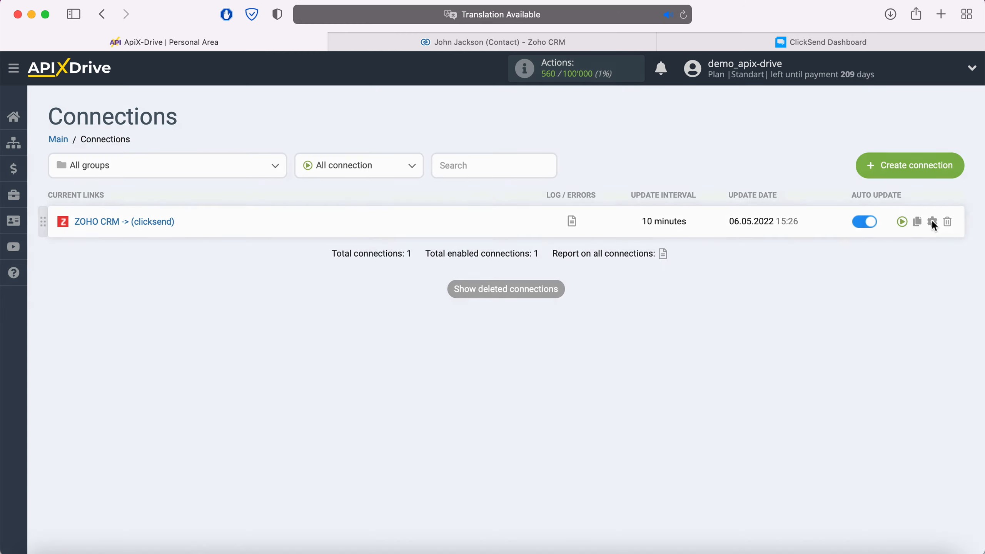
- Set the ZOHO CRM -> (clicksend) connection's update interval to 5 minutes and save its setup
{"action": "left_click", "coordinate": [931, 221]}
{"action": "left_click", "coordinate": [538, 313]}
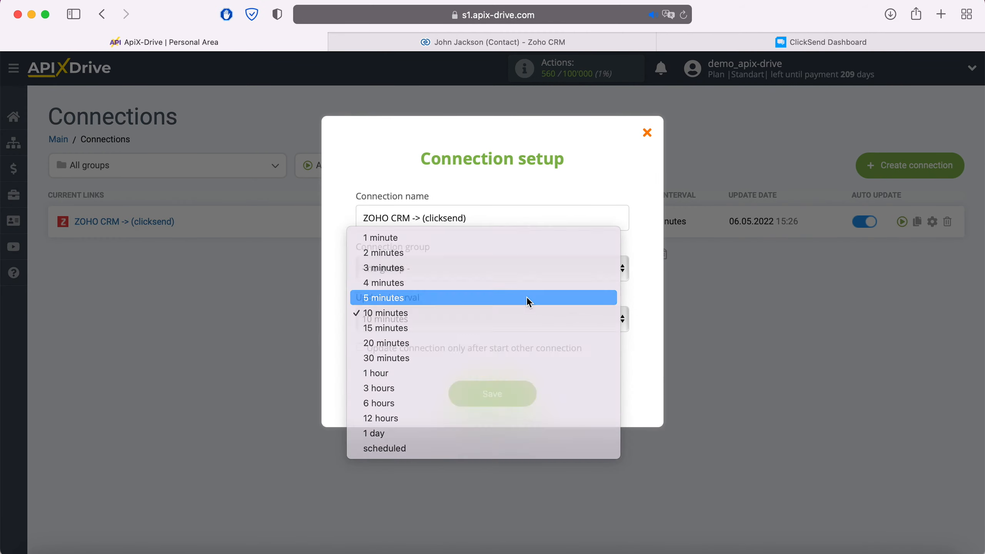
{"action": "left_click", "coordinate": [538, 297]}
{"action": "left_click", "coordinate": [519, 400]}
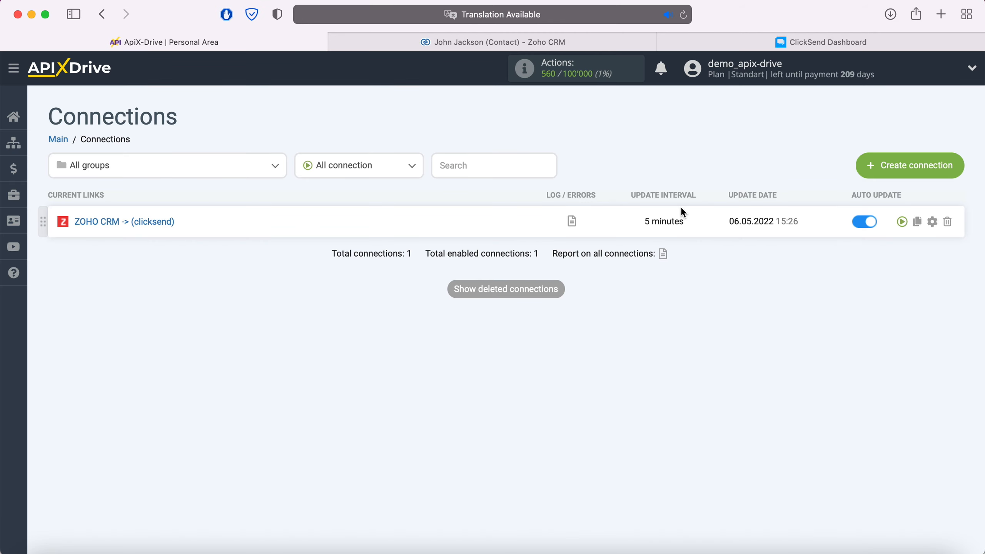